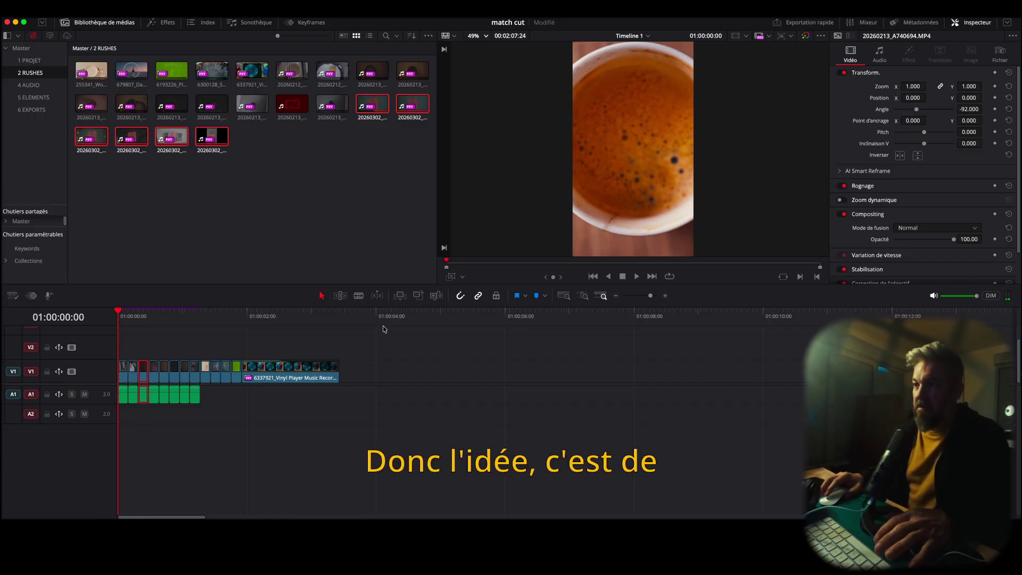
- Search the effects library for "plan" and place the Plan d'effets effect on track V2 at the start of the timeline
click(166, 23)
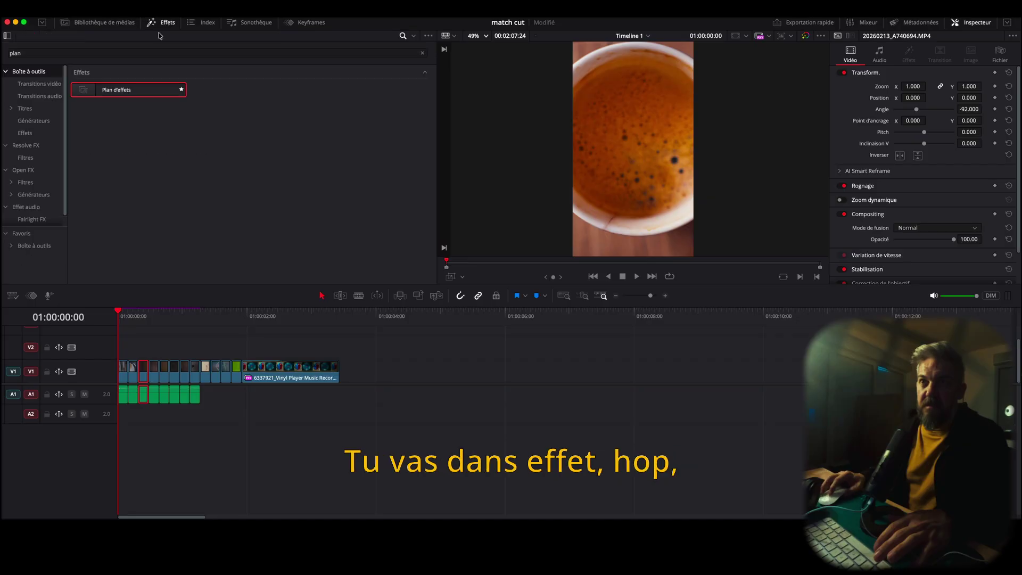
double_click(19, 52)
key(BackSpace)
text(pla)
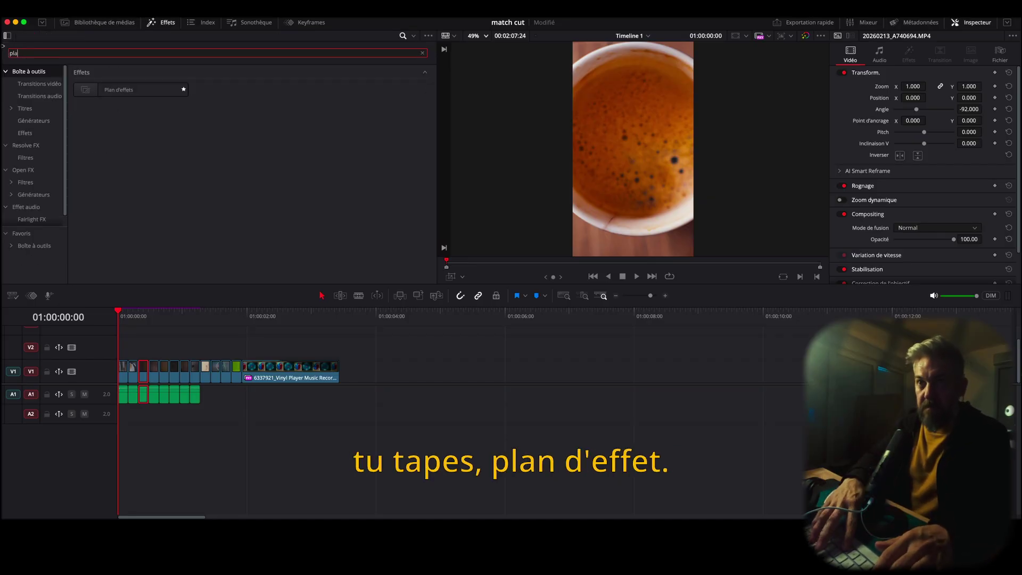
text(n)
drag(128, 89, 119, 344)
- Open the effect clip in Fusion at frame 4 and add an Ellipse node and a Background node
click(142, 314)
key(shift+5)
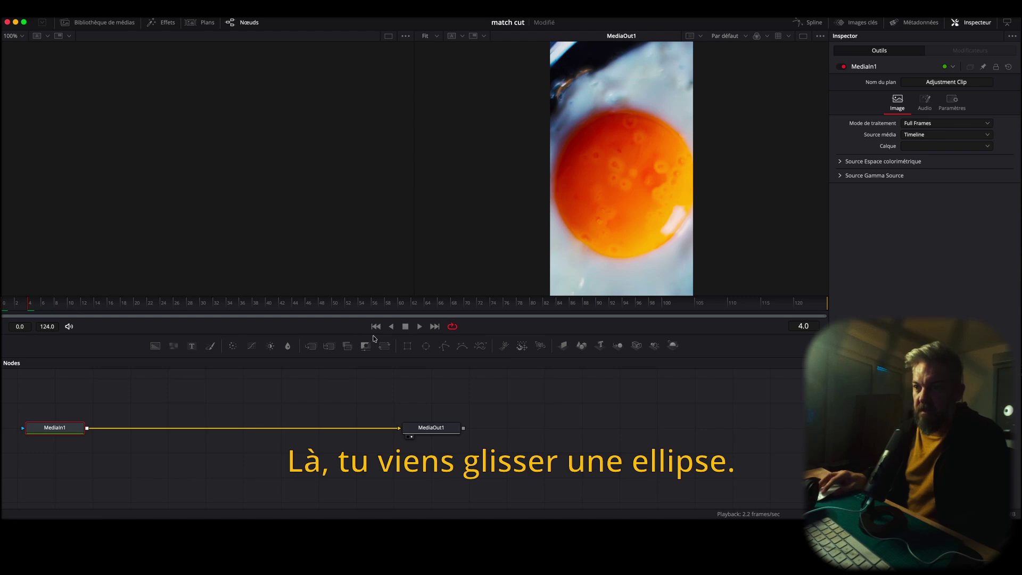
drag(426, 346, 233, 403)
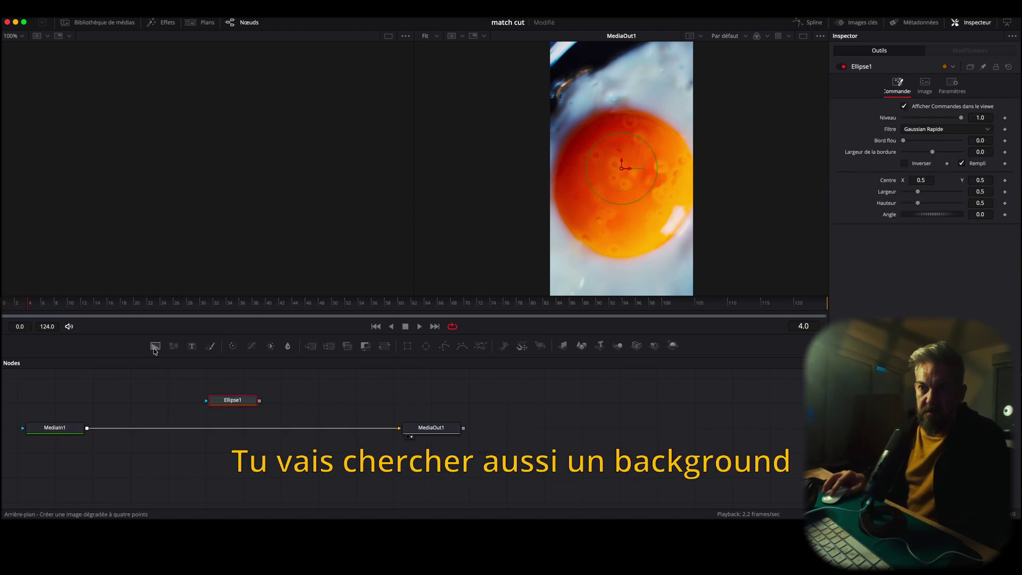
drag(154, 349, 236, 454)
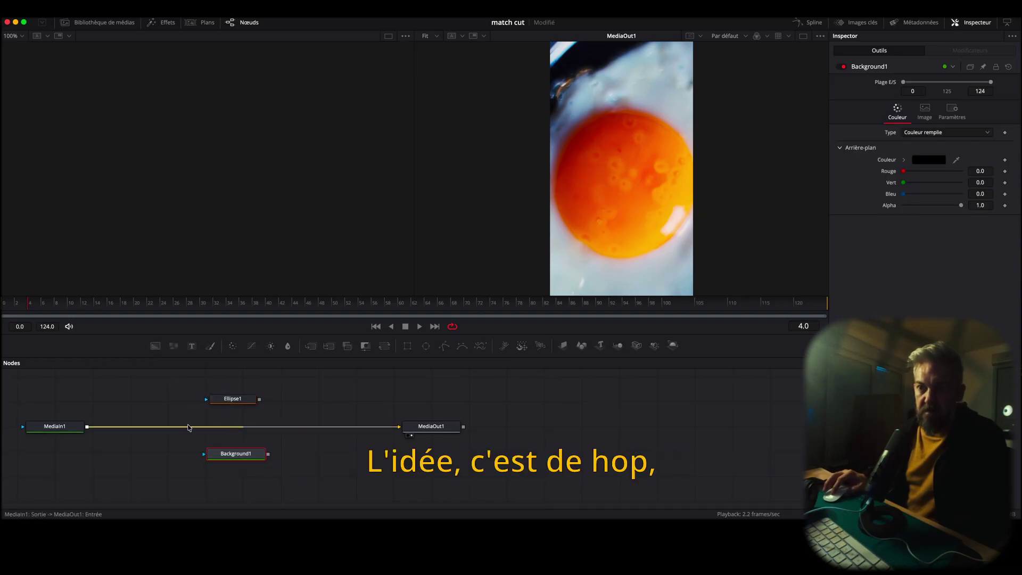
- Disconnect MediaIn1 from MediaOut1, then link Ellipse1 as the mask of Background1 and route Background1 to MediaOut1, shown in a single viewer
drag(237, 426, 237, 455)
drag(263, 408, 233, 452)
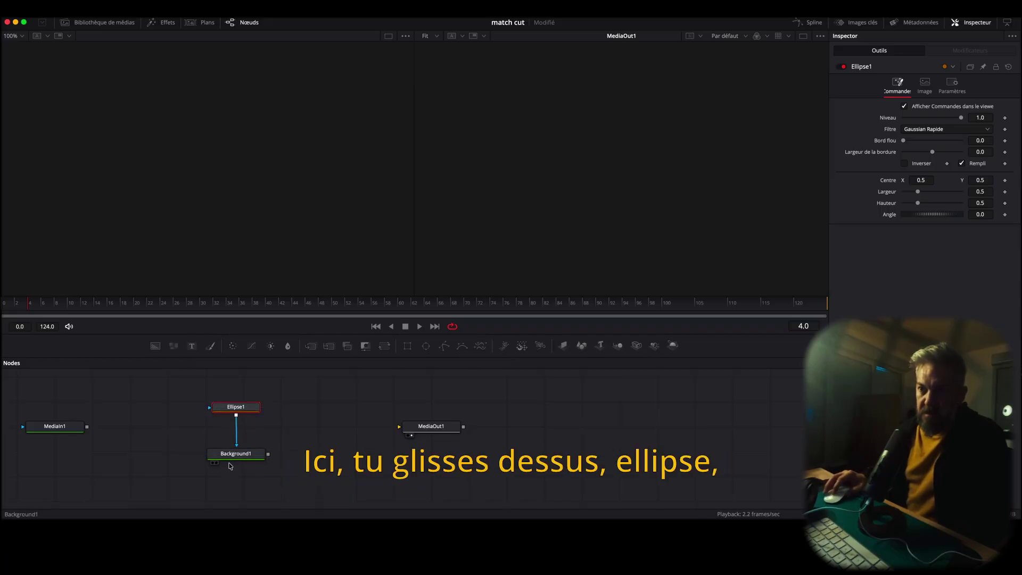
drag(268, 454, 399, 427)
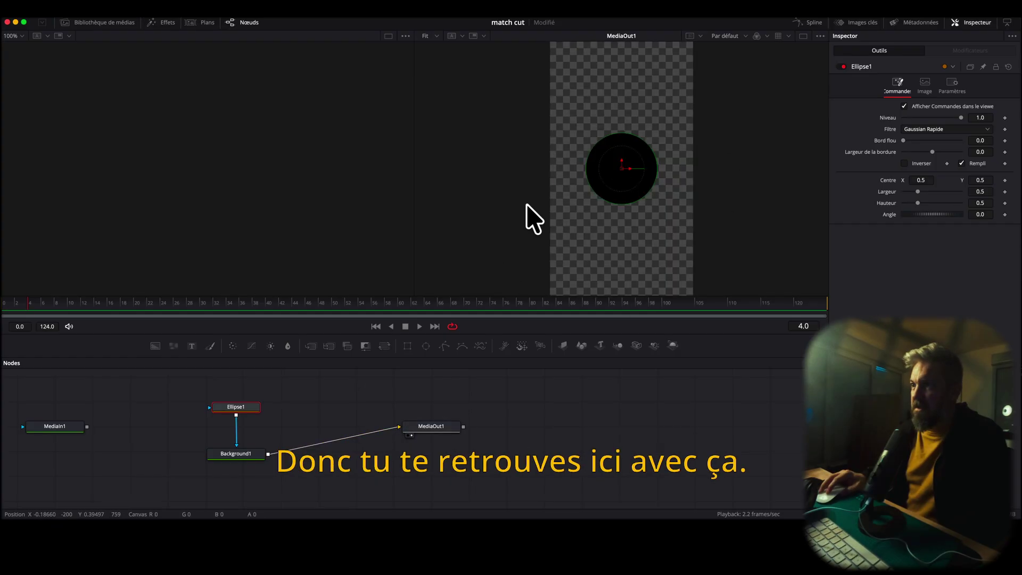
click(803, 36)
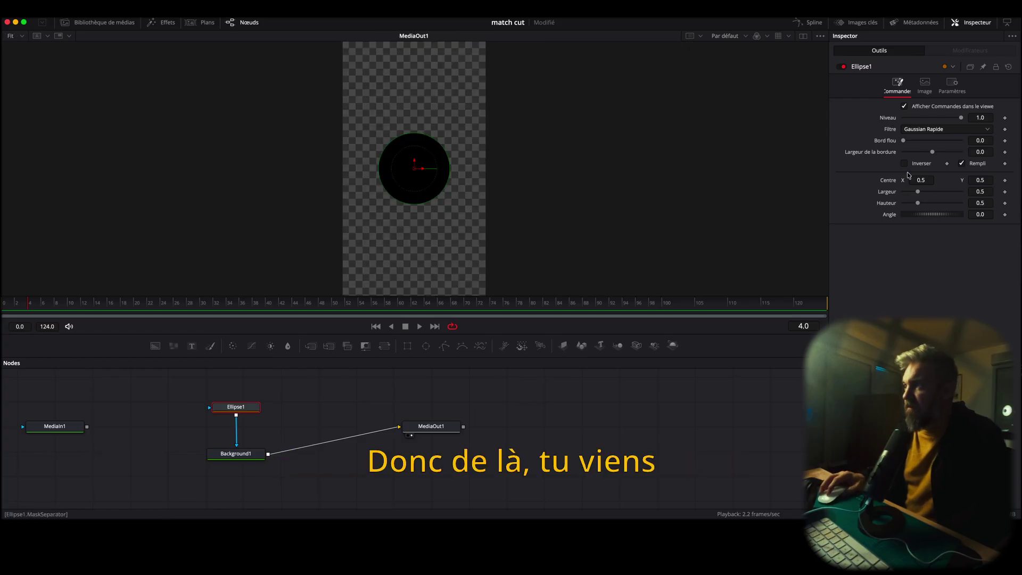
- Make Ellipse1 an unfilled outline with a border width of 0.01 and set the Background1 colour to red
click(962, 163)
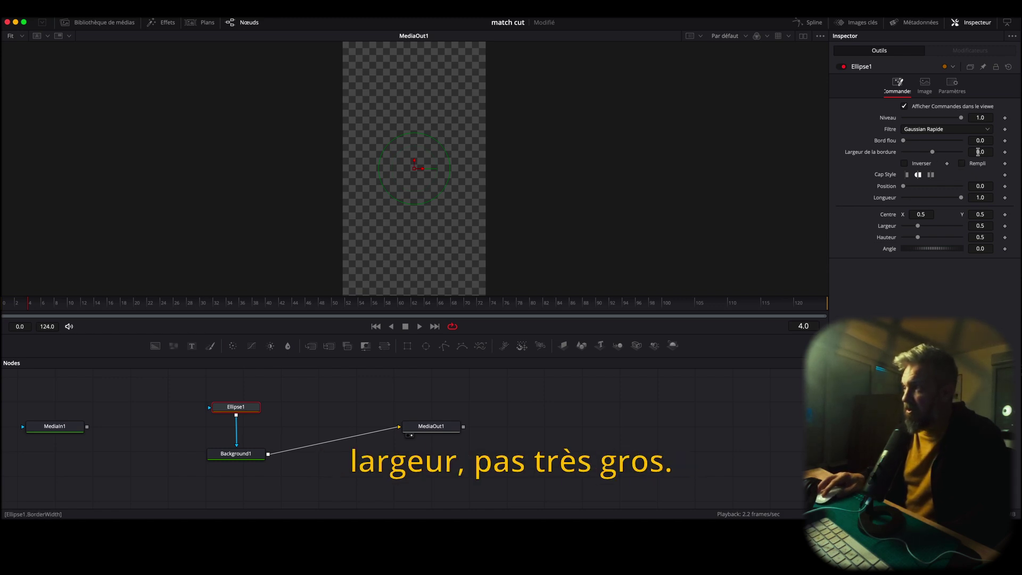
drag(933, 155, 934, 155)
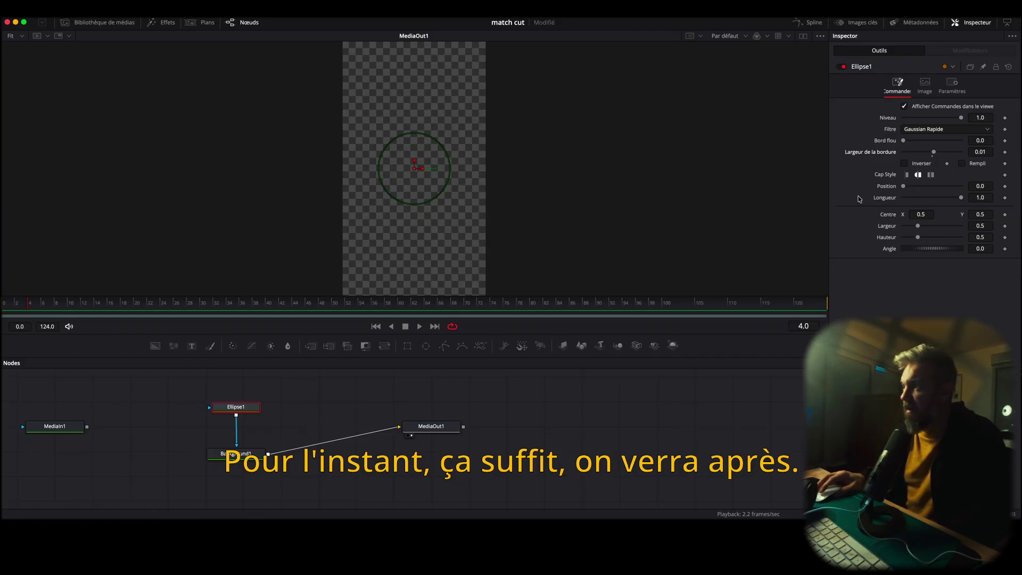
click(232, 458)
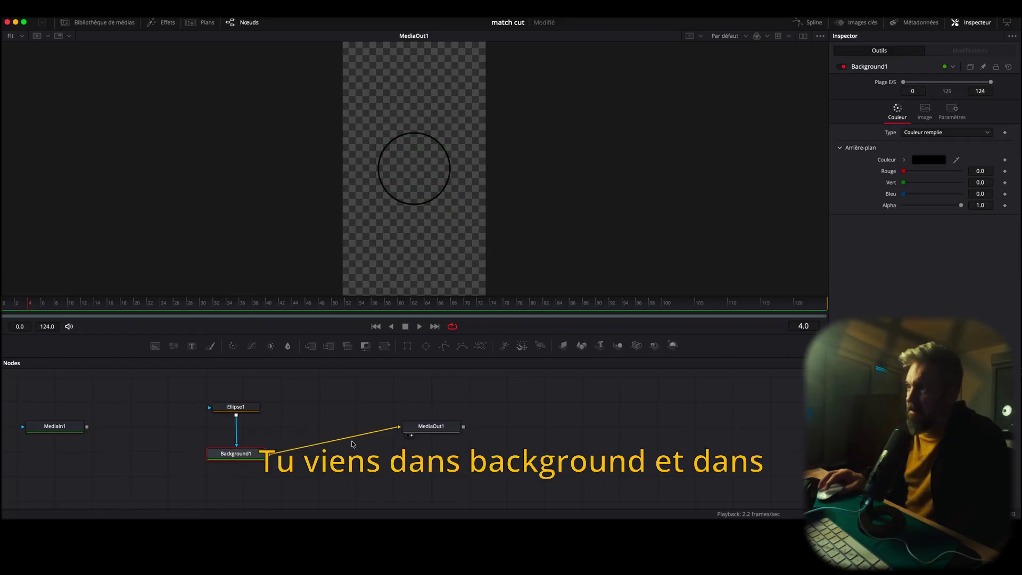
click(943, 160)
click(46, 499)
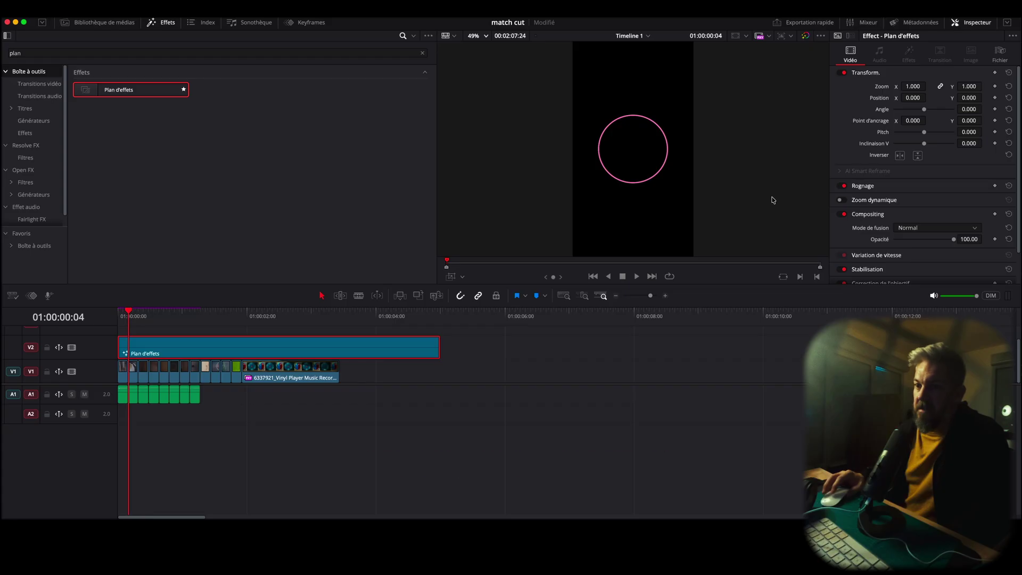
- Set the blend mode of the Plan d'effets clip on V2 to Ajouter
scroll(840, 211, down, 1)
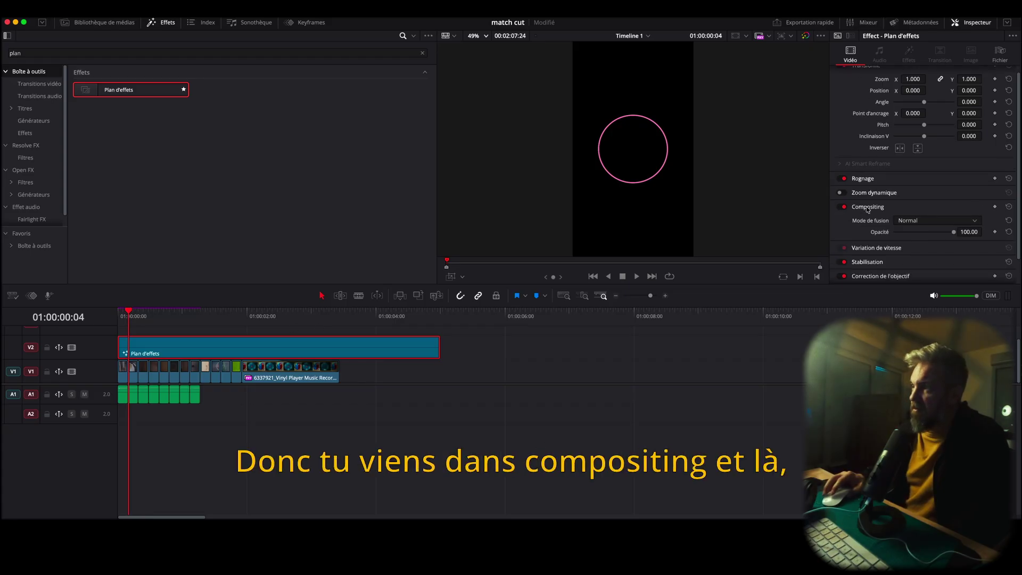
click(948, 220)
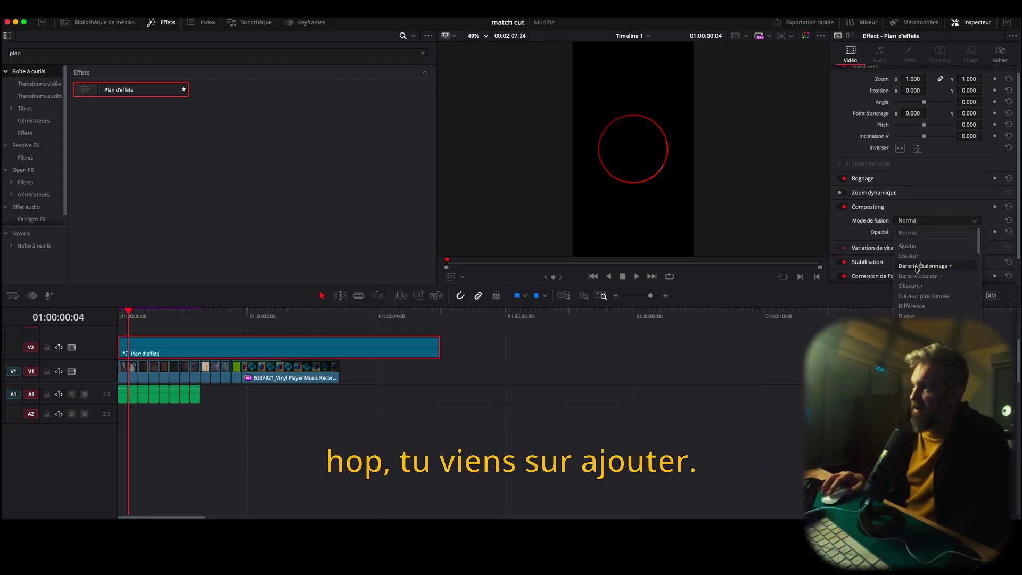
click(911, 246)
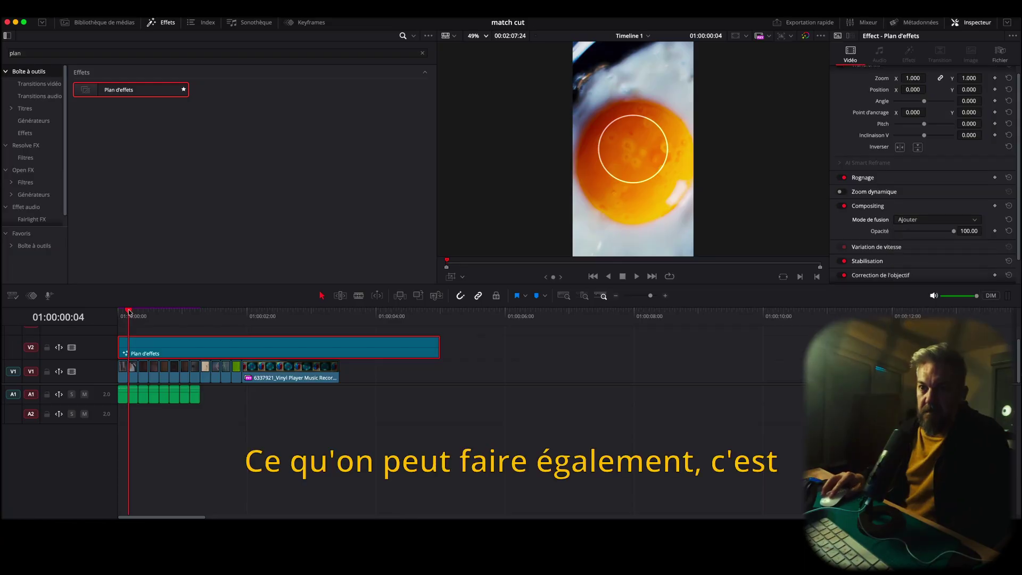
- Show the guides and rulers over the timeline viewer with the playhead on the first clip
drag(128, 311, 122, 312)
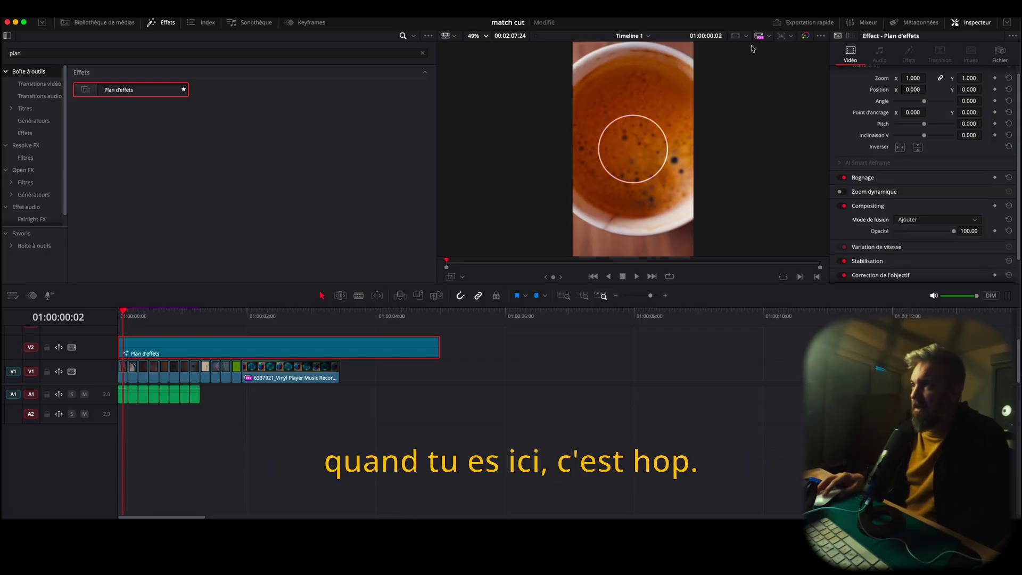
click(737, 37)
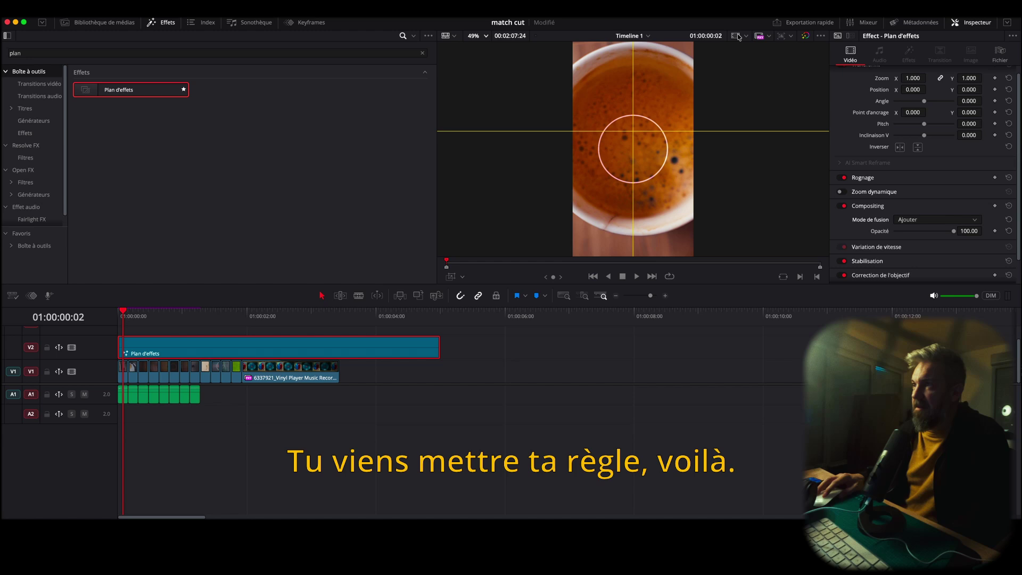
click(747, 36)
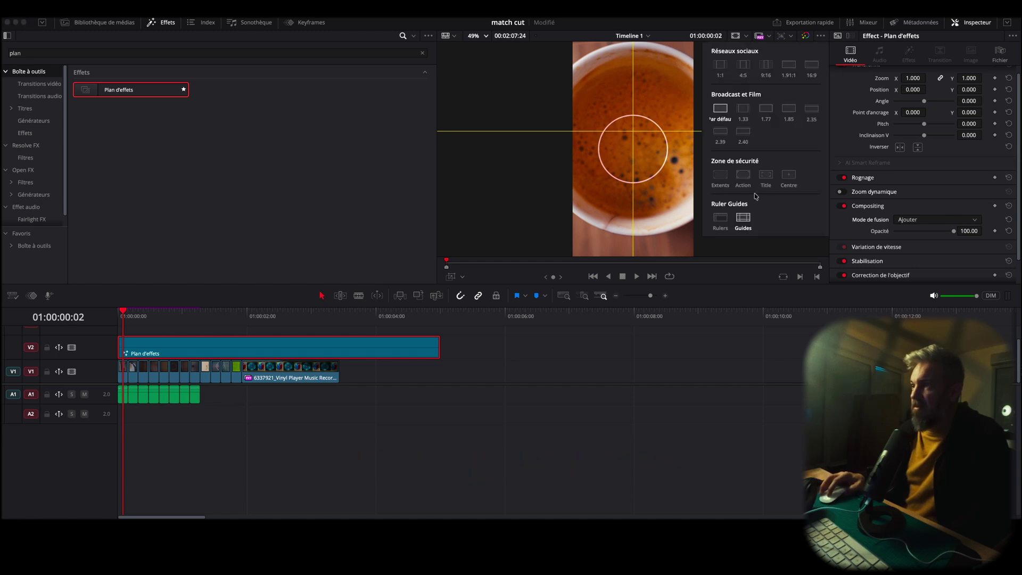
click(748, 220)
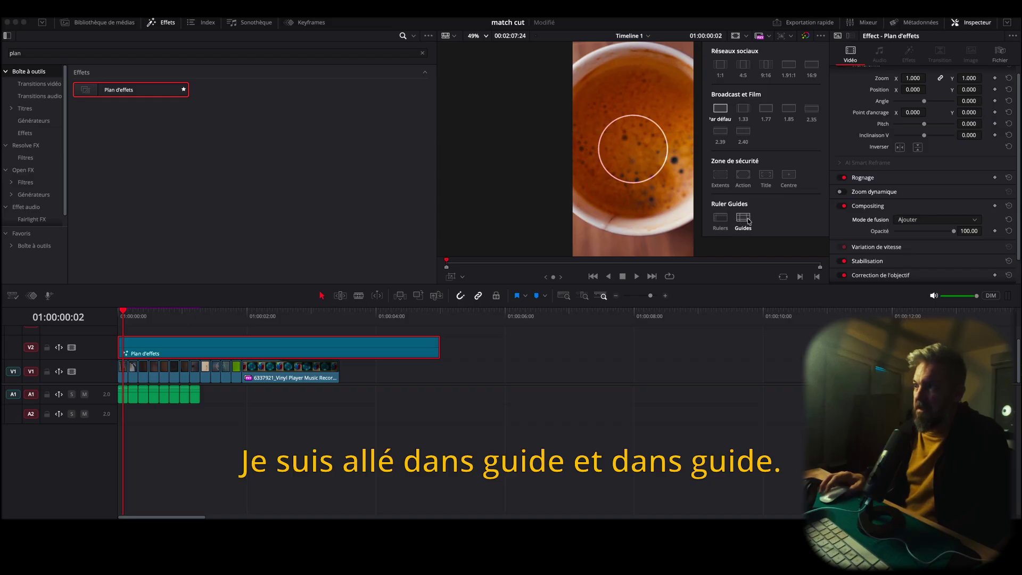
click(745, 222)
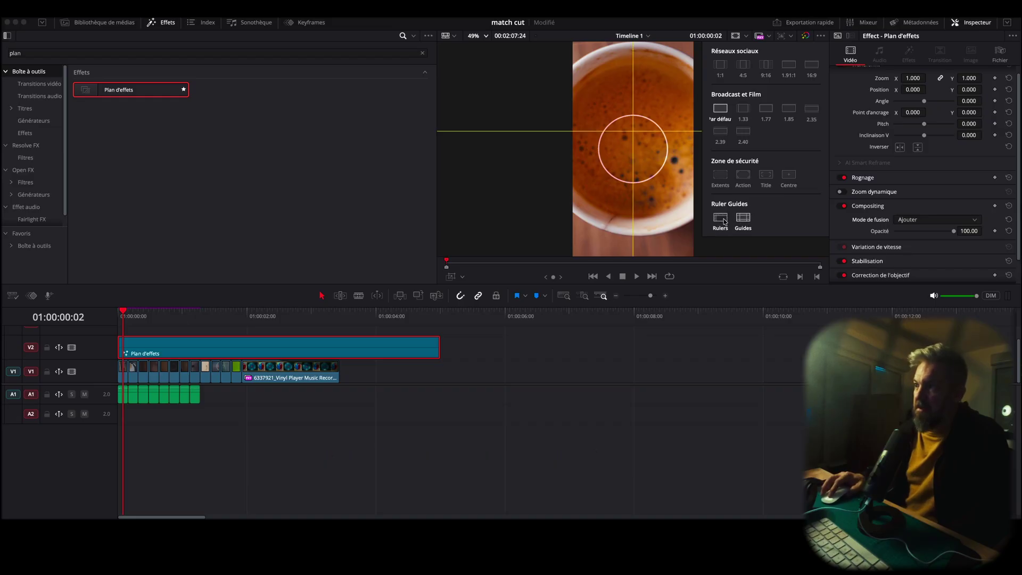
click(722, 218)
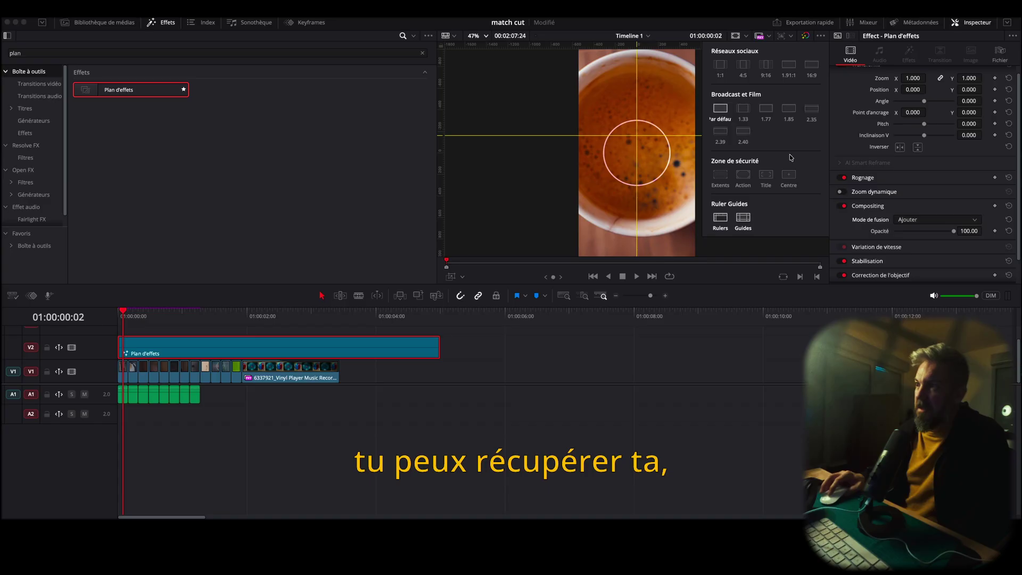
- Pull guides out of the rulers and arrange a horizontal and a vertical guide to cross at the circle's centre
click(471, 200)
mouse_move(444, 176)
mouse_down()
mouse_move(522, 178)
mouse_move(431, 184)
mouse_up()
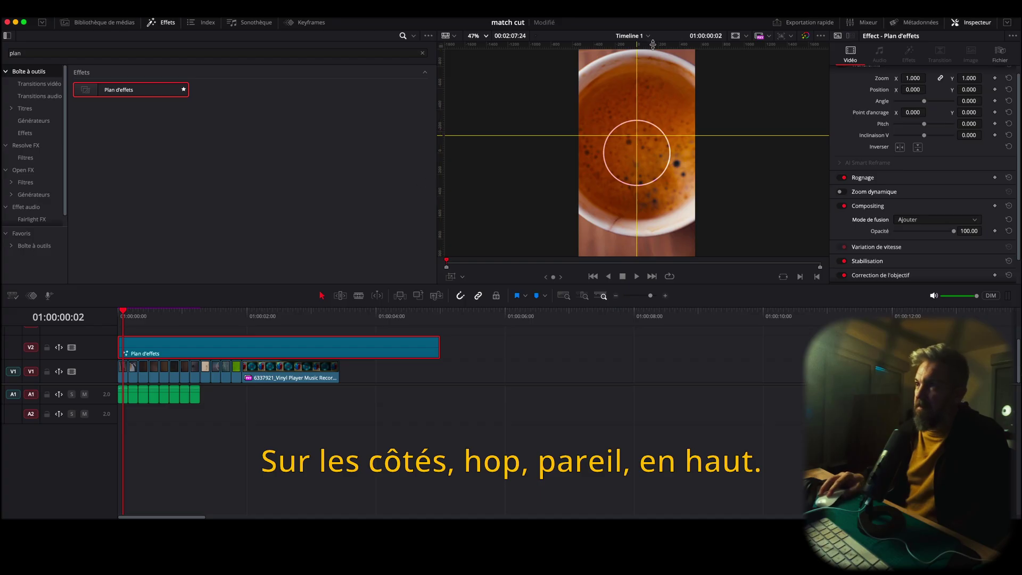
drag(658, 47, 686, 22)
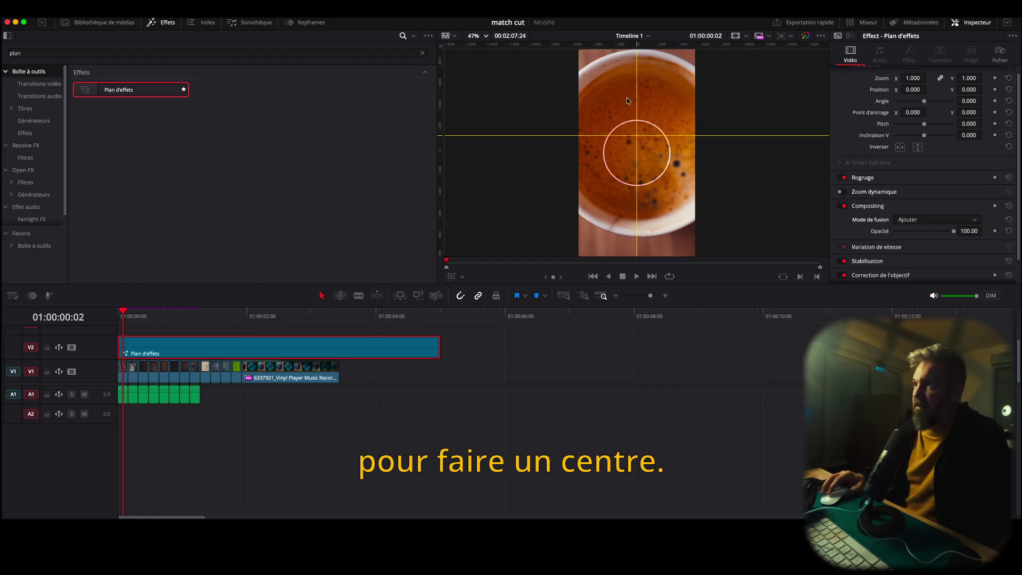
scroll(688, 177, down, 2)
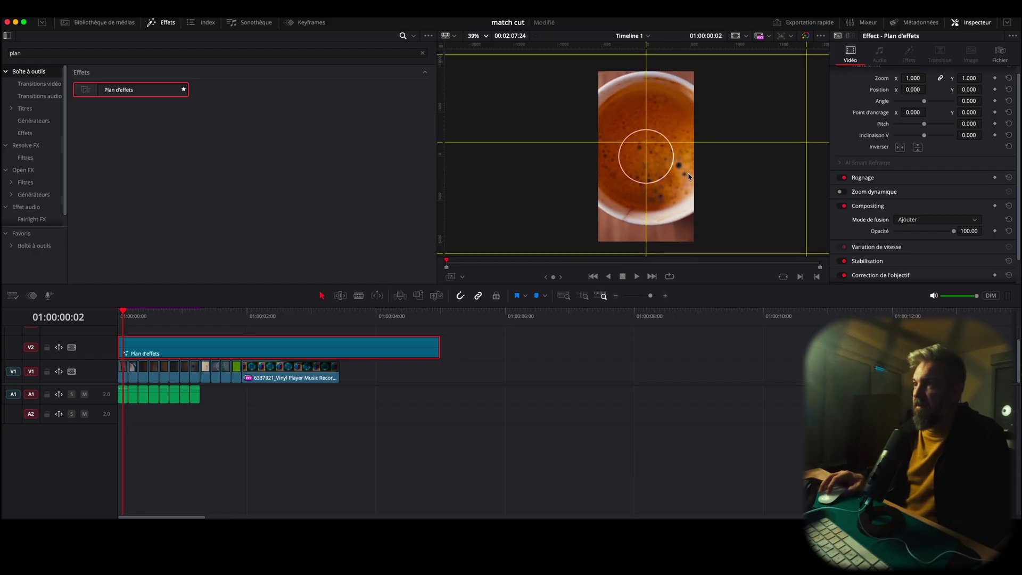
scroll(688, 177, up, 1)
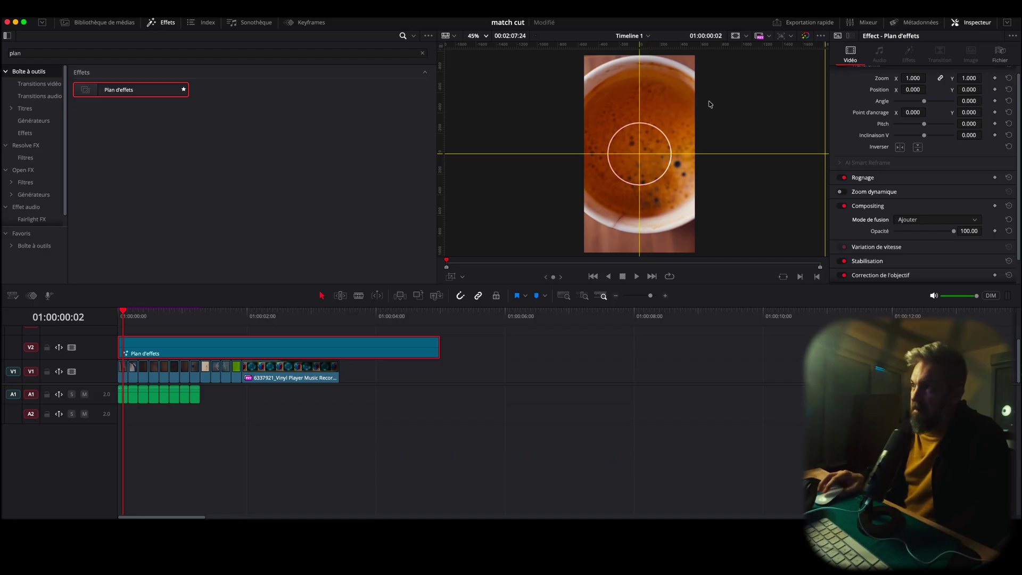
- Set the coffee cup clip's zoom to 0.600 and its X position to -6 to centre the cup on the guides
click(123, 370)
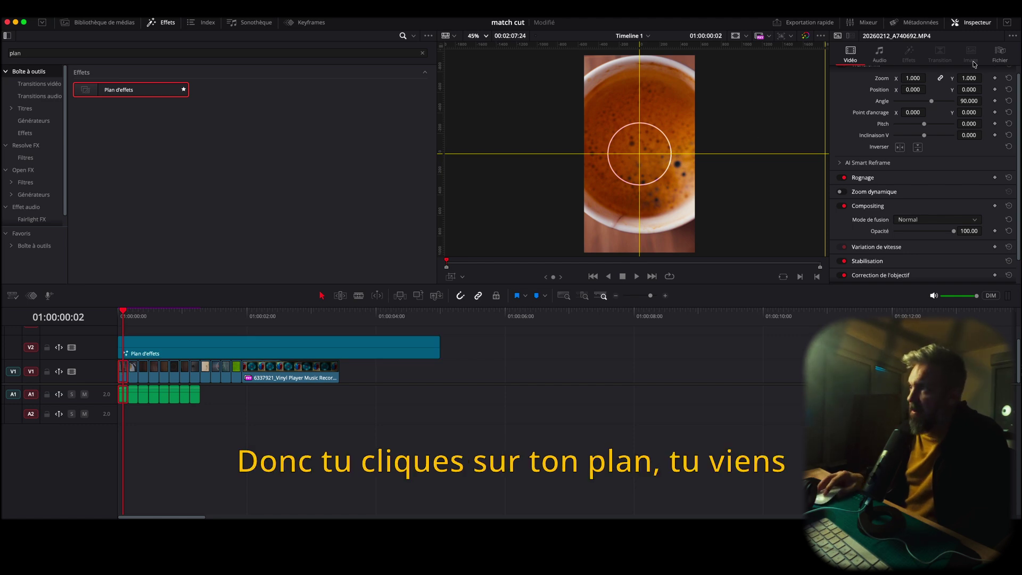
scroll(915, 76, up, 1)
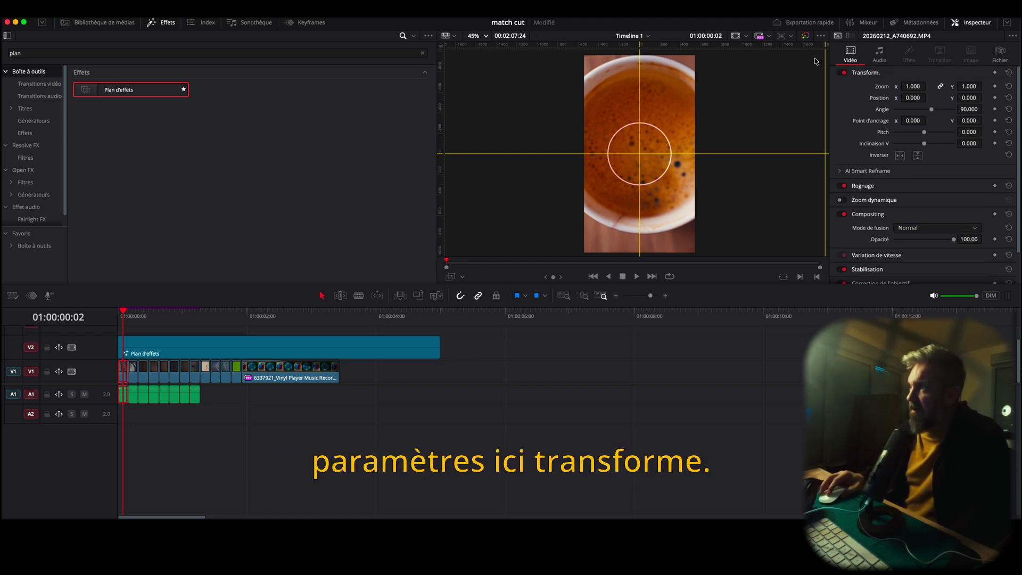
drag(910, 86, 891, 85)
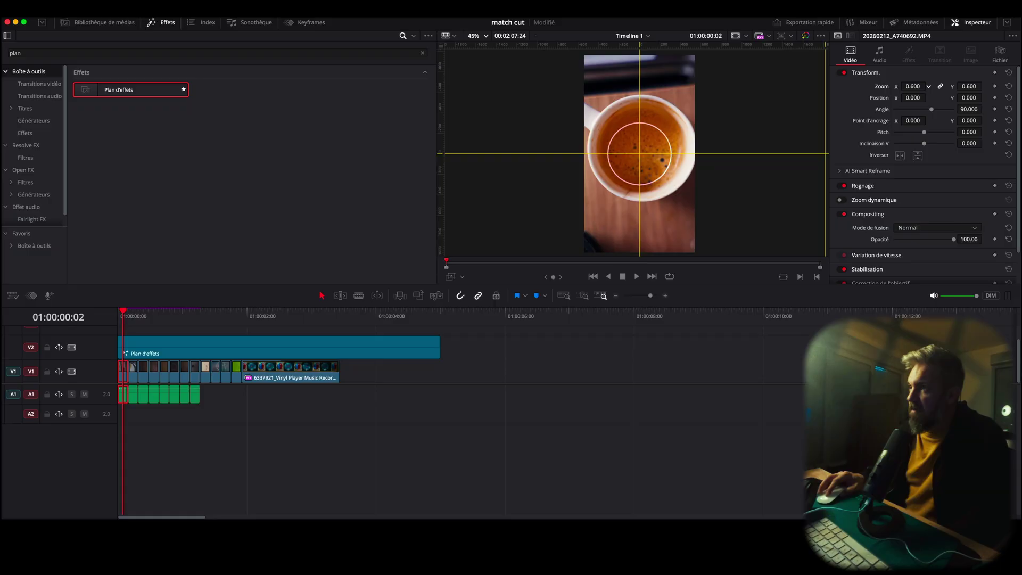
drag(911, 97, 929, 98)
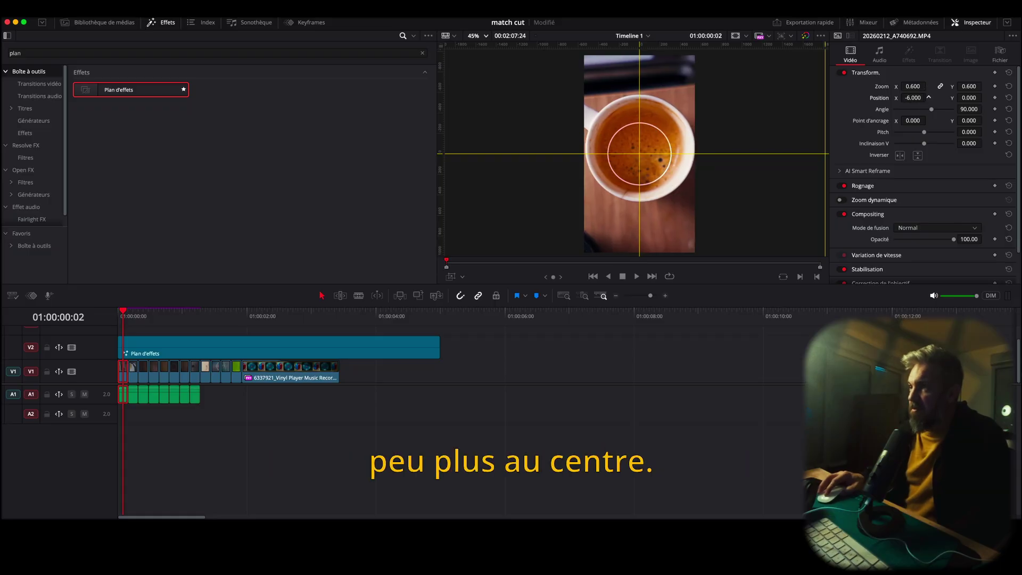
- Scale the Plan d'effets clip to a zoom of 1.720 so the circle outlines the coffee cup
click(153, 346)
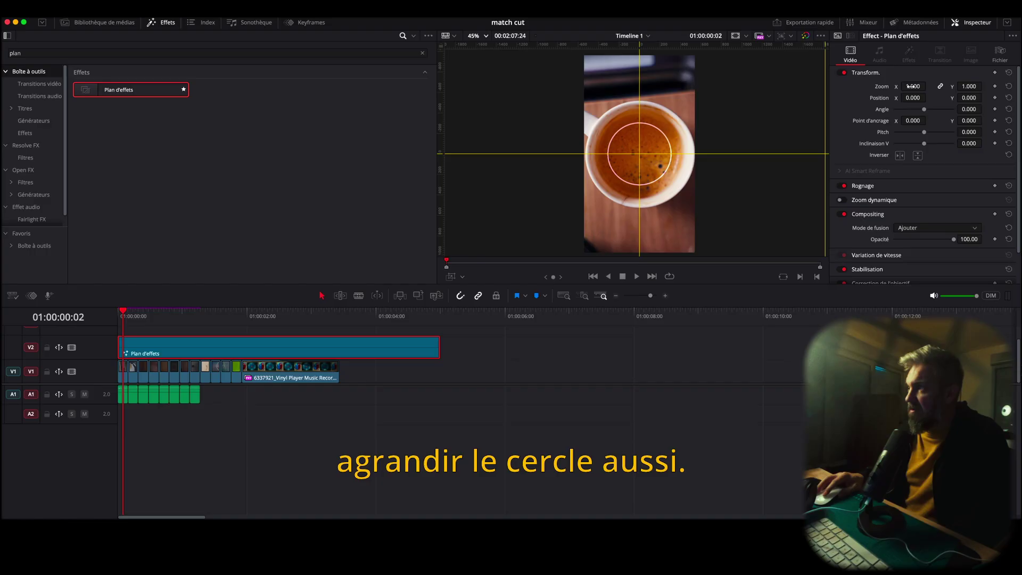
drag(913, 87, 929, 86)
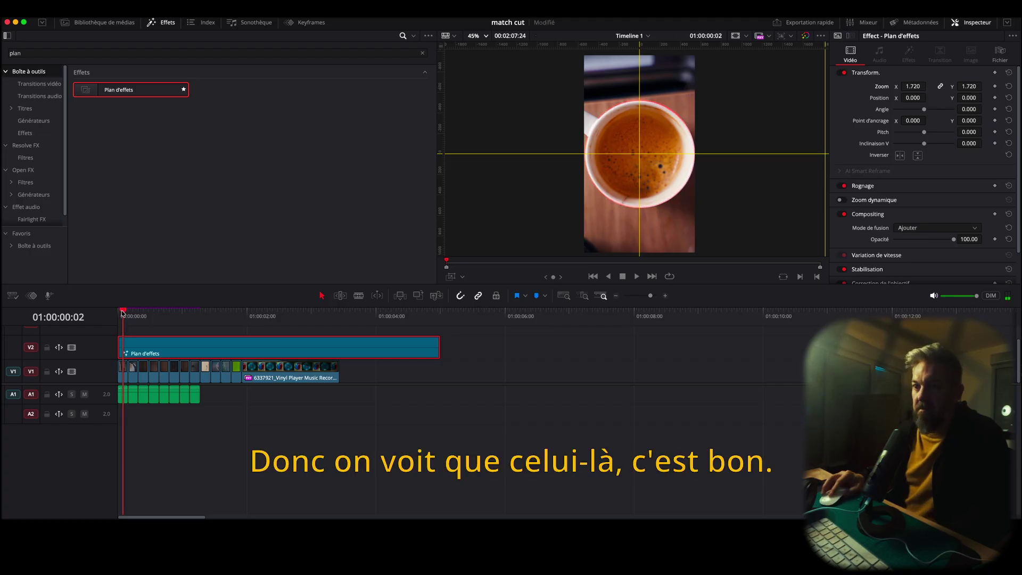
- Fit the egg yolk in the second clip to the circle with zoom 0.920, X position -5 and Y position 103
key(Right)
key(Right)
key(Right)
key(Right)
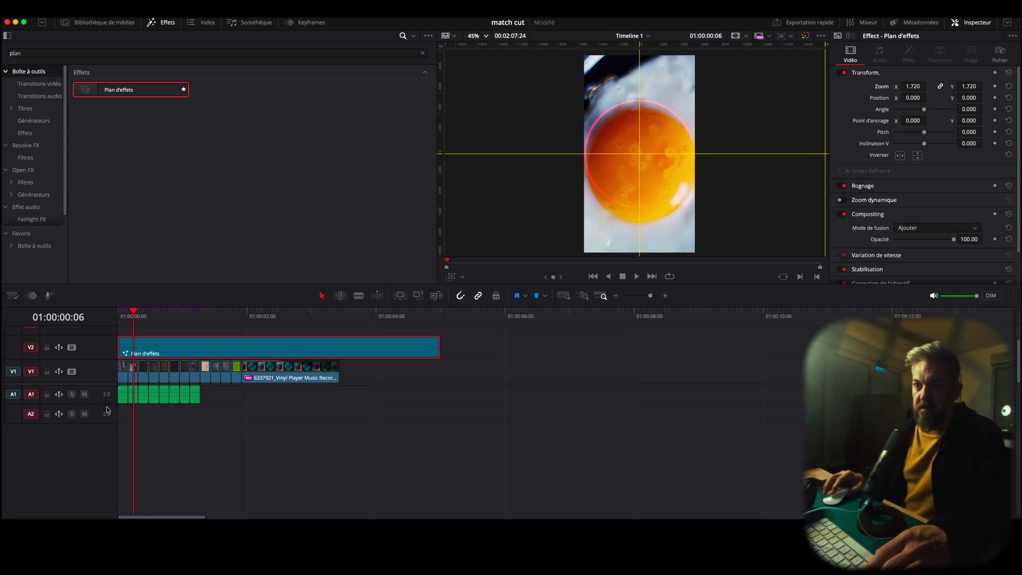
click(133, 371)
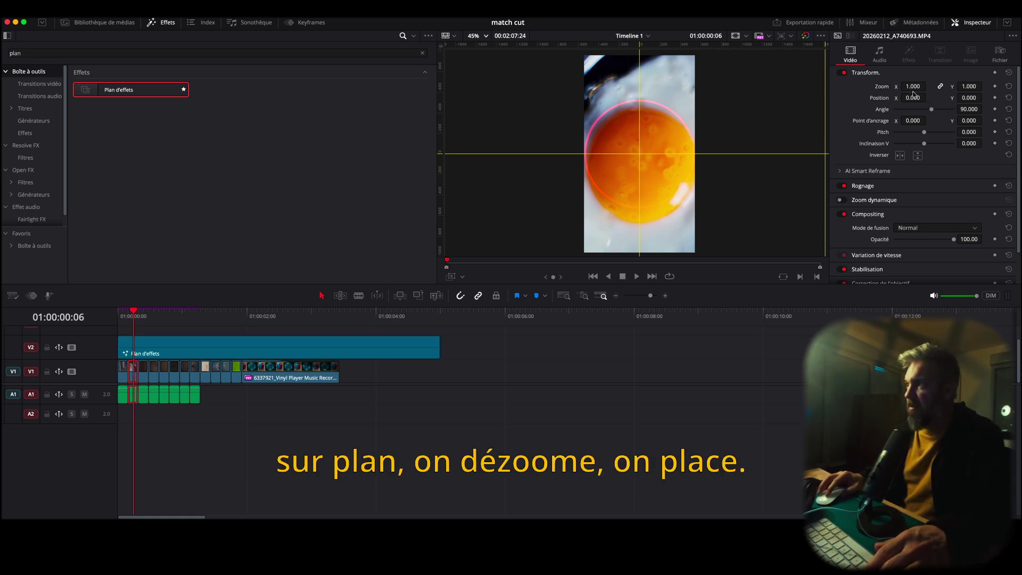
drag(912, 91, 985, 97)
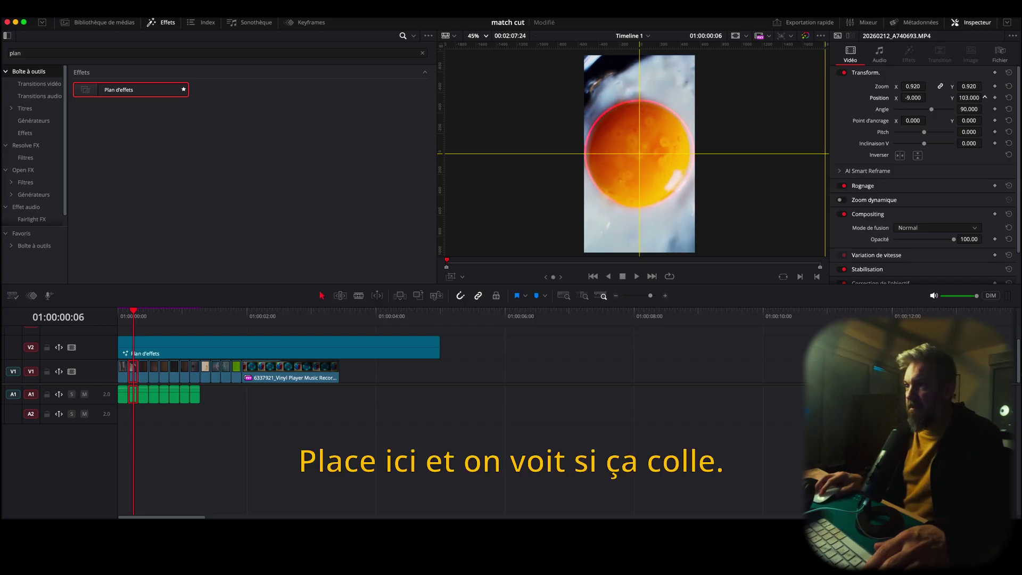
drag(921, 98, 933, 98)
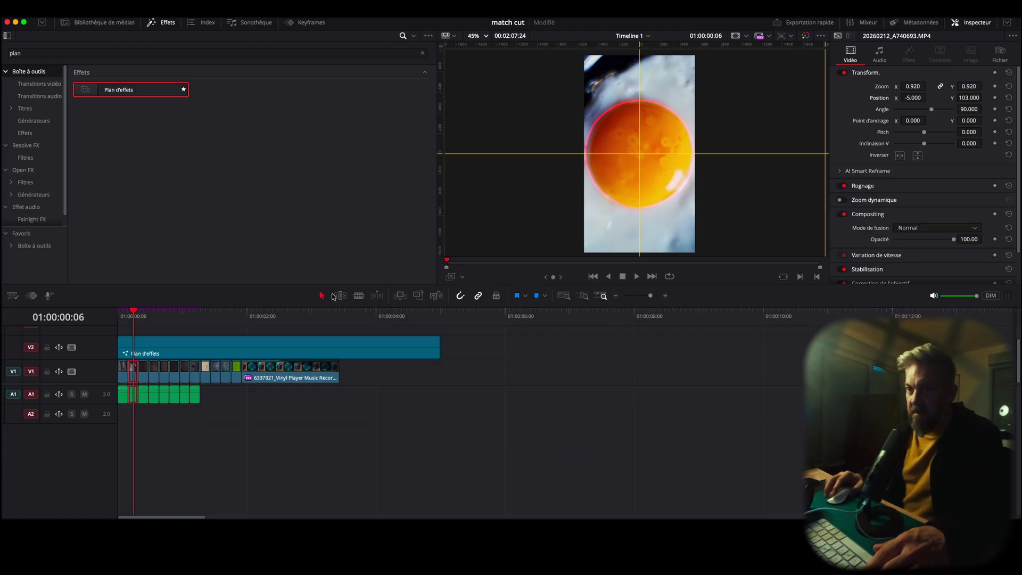
- Fit the Meike lens cap in the third clip to the circle with zoom 0.870, X position -3 and Y position -39
click(142, 375)
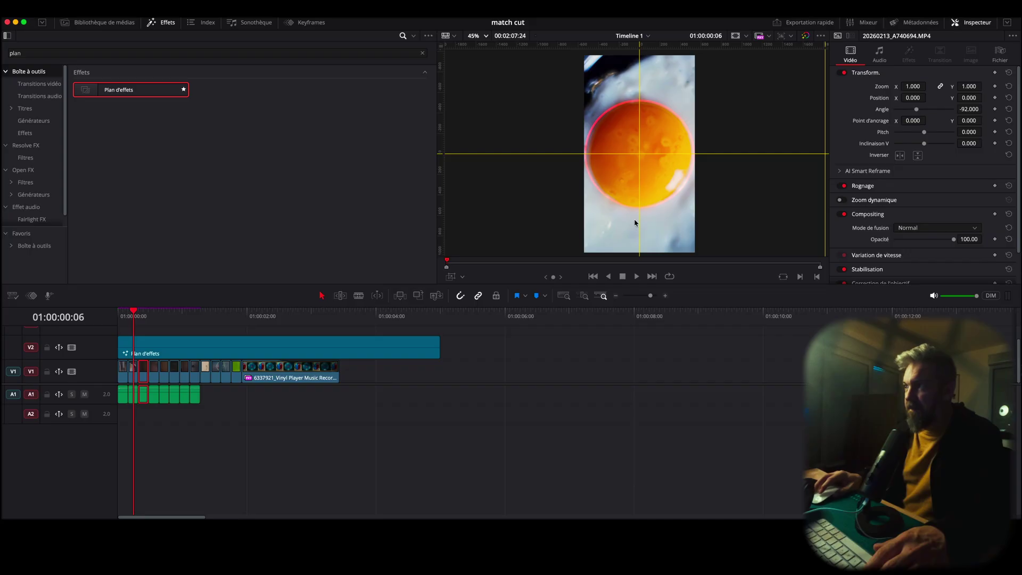
click(139, 312)
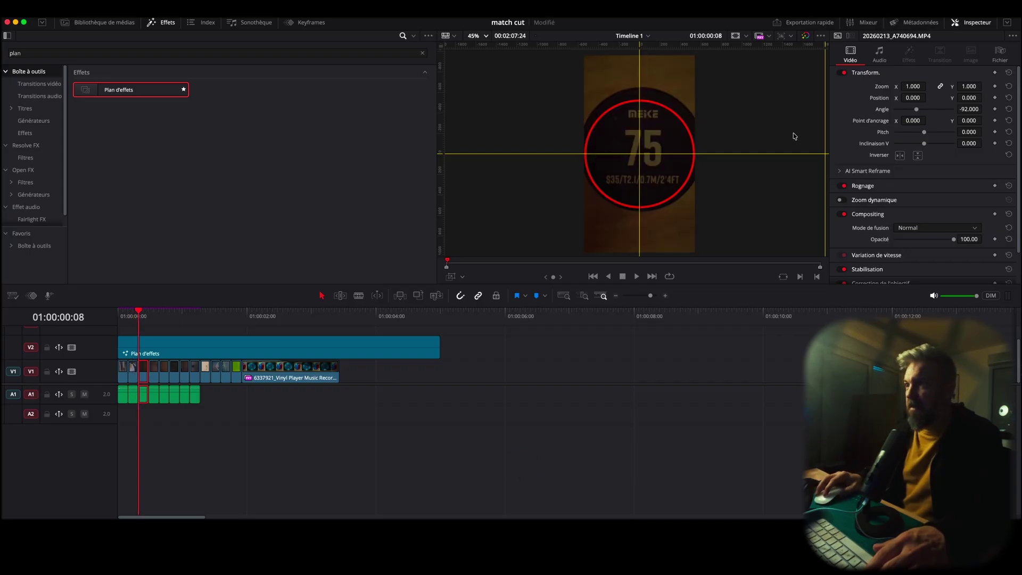
drag(913, 86, 930, 86)
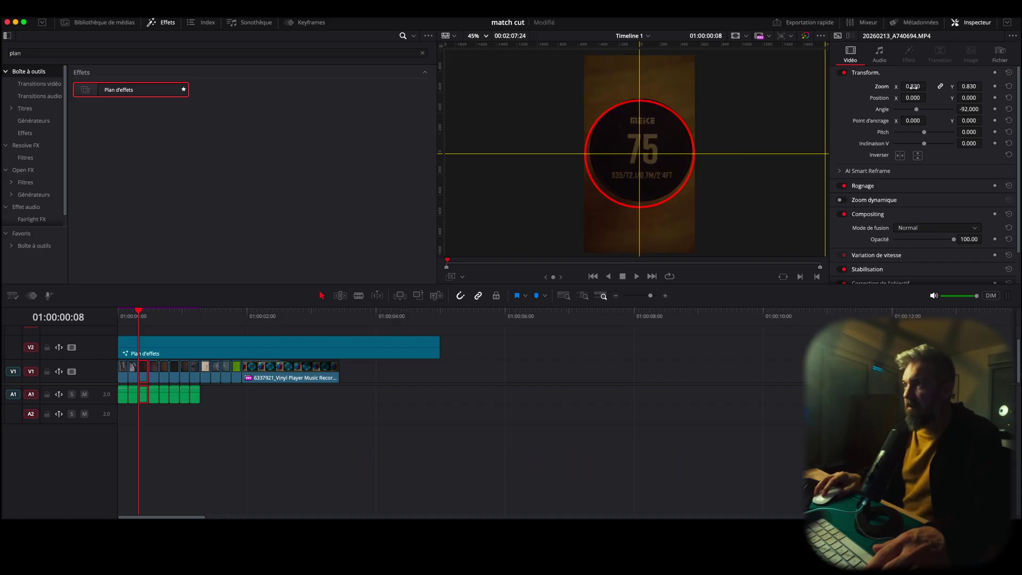
drag(929, 97, 929, 97)
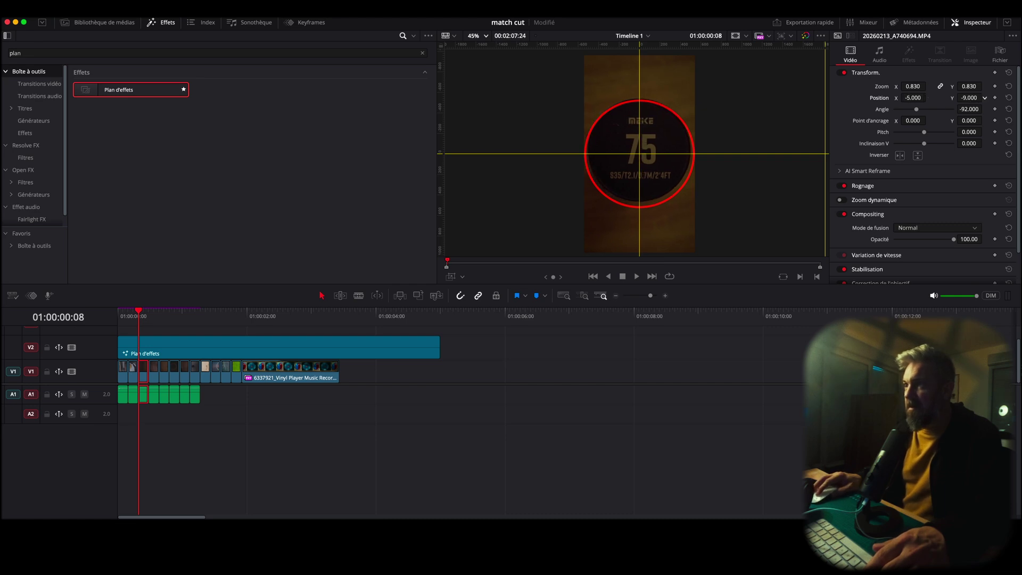
drag(969, 98, 930, 97)
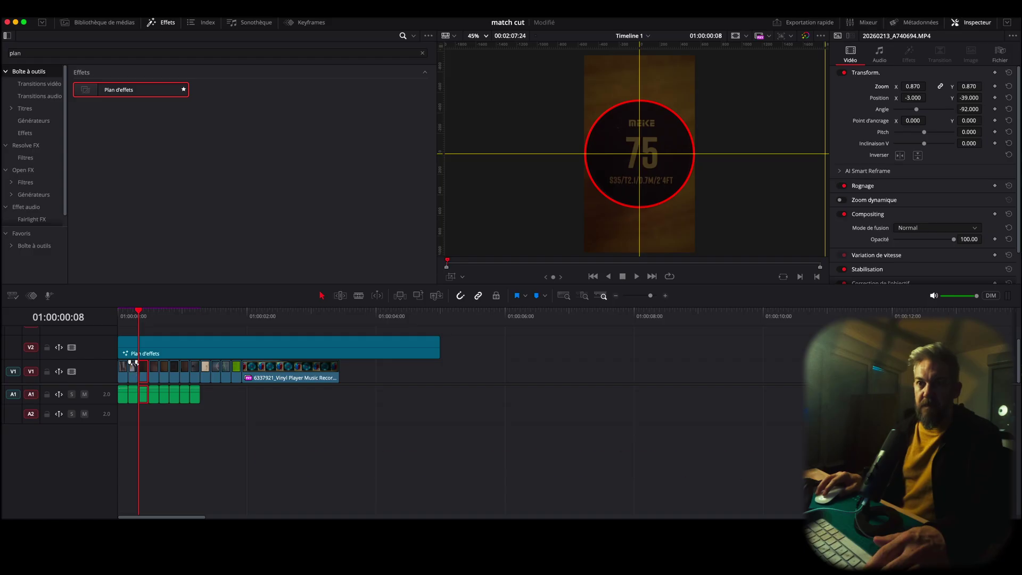
- Refine the egg yolk clip's fit to the circle with zoom 0.960, X position -10 and Y position 117
click(117, 315)
click(124, 370)
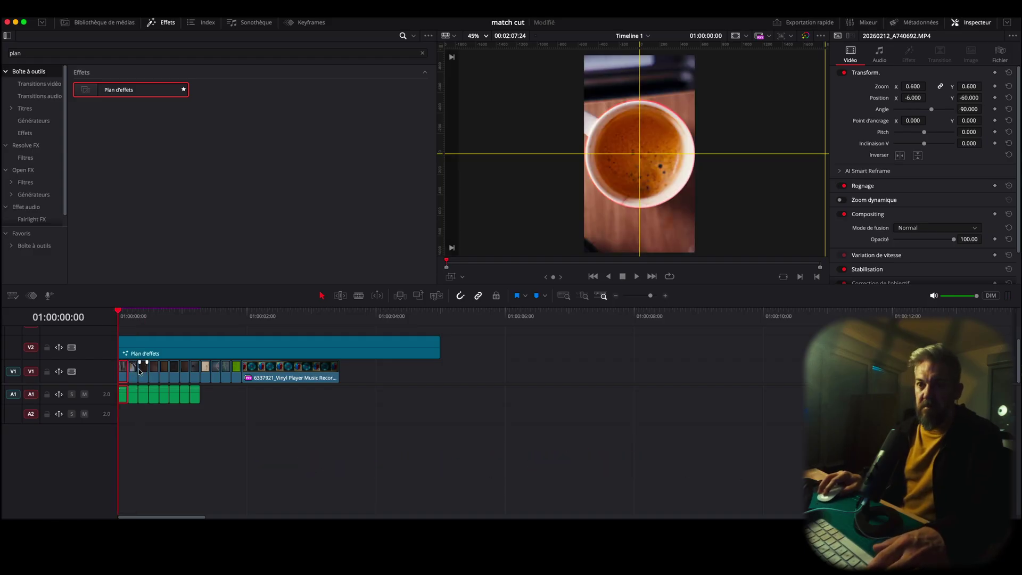
click(133, 373)
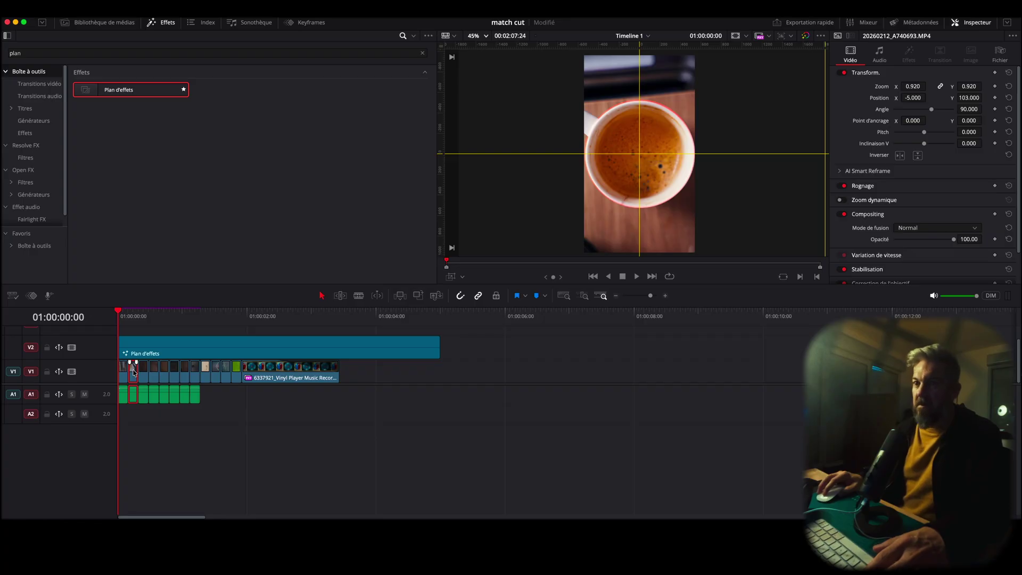
key(Right)
key(Right)
key(Right)
key(Right)
key(Right)
key(Right)
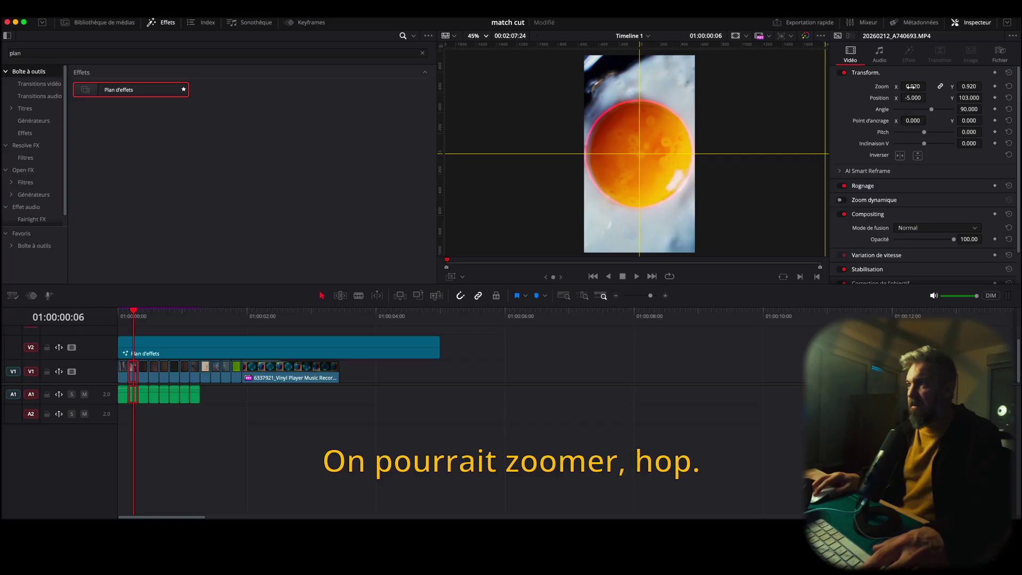
drag(913, 87, 939, 85)
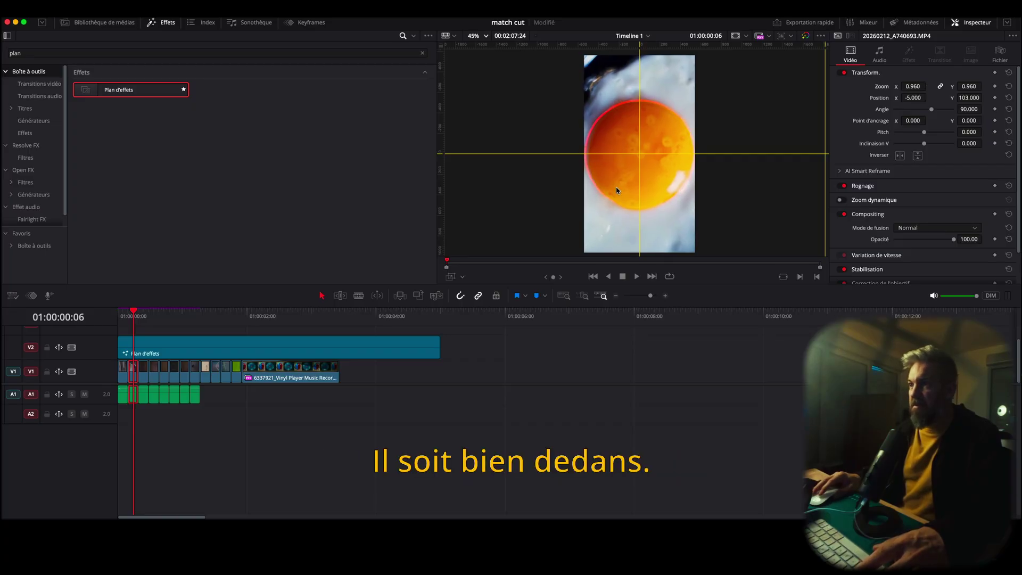
drag(937, 98, 929, 97)
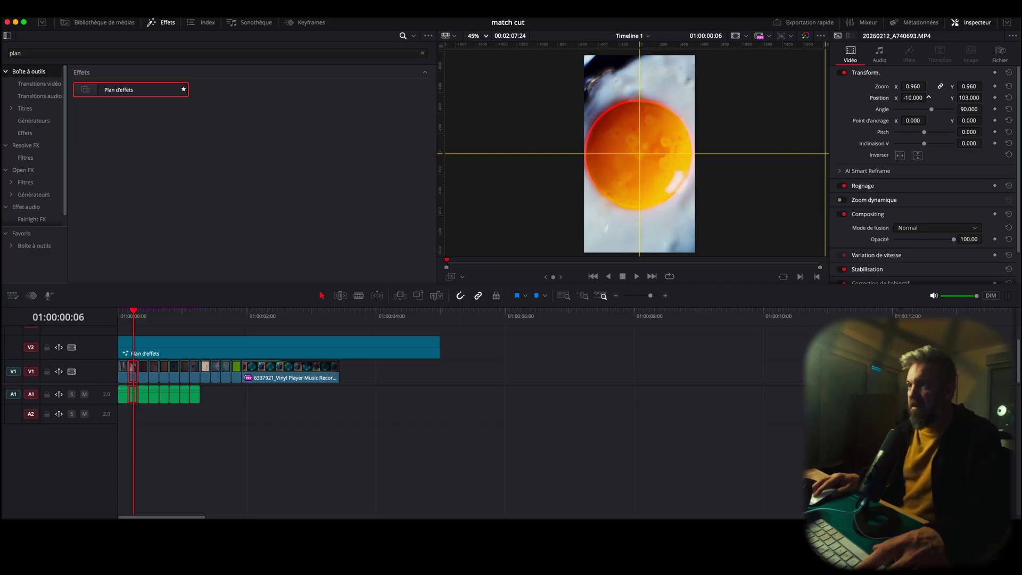
drag(982, 97, 985, 98)
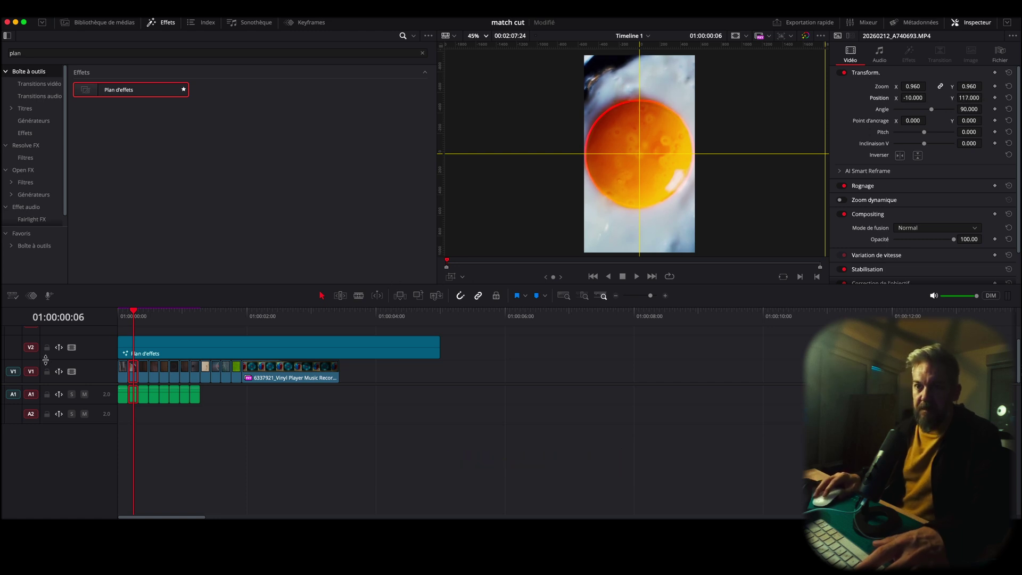
- Fit the red JBL object in the fourth clip to the circle with zoom 0.830 and X position 2
drag(140, 310, 148, 310)
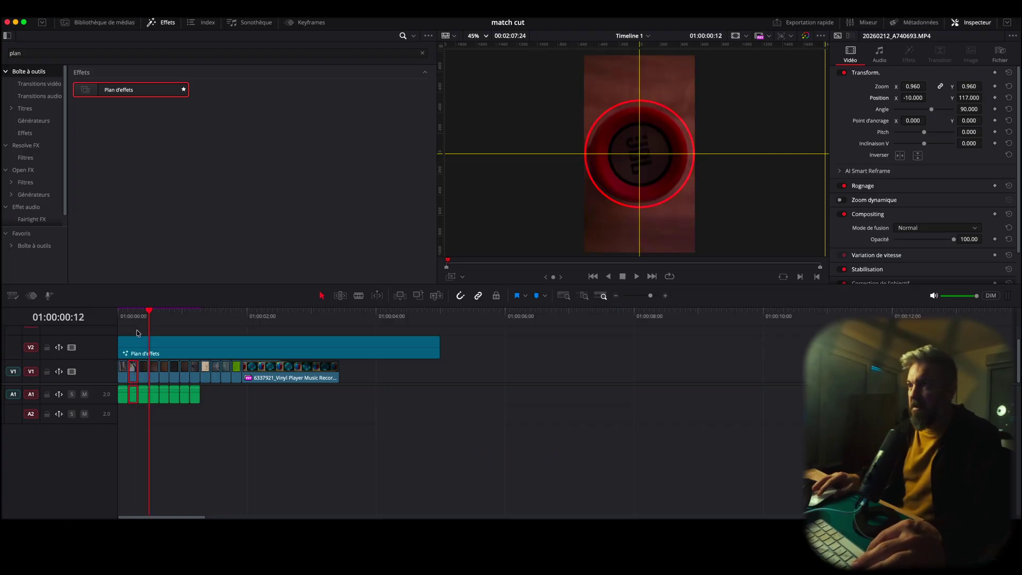
drag(913, 86, 929, 86)
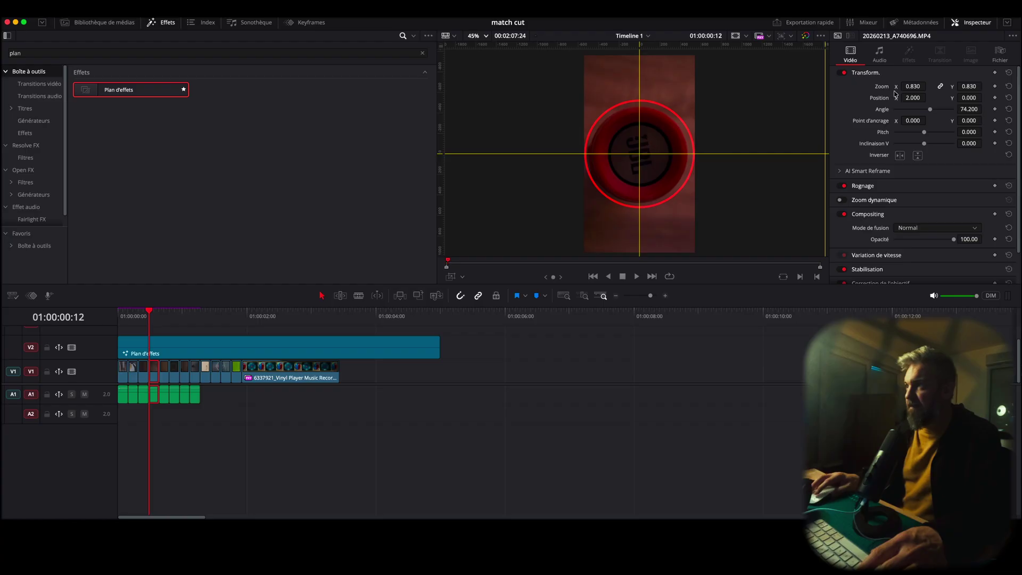
click(160, 313)
click(154, 313)
- Align the remaining clips' subjects to the circle, with the vinyl record clip at zoom 0.740 and Y position 62, and review them
click(164, 375)
click(150, 313)
click(165, 313)
key(space)
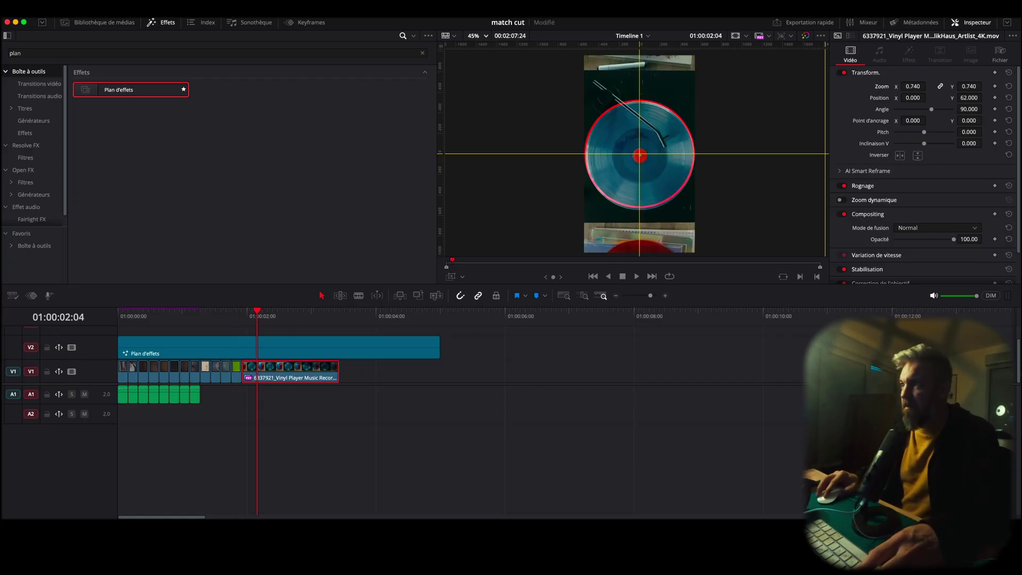
key(j)
key(k)
scroll(545, 190, down, 2)
key(Left)
key(Left)
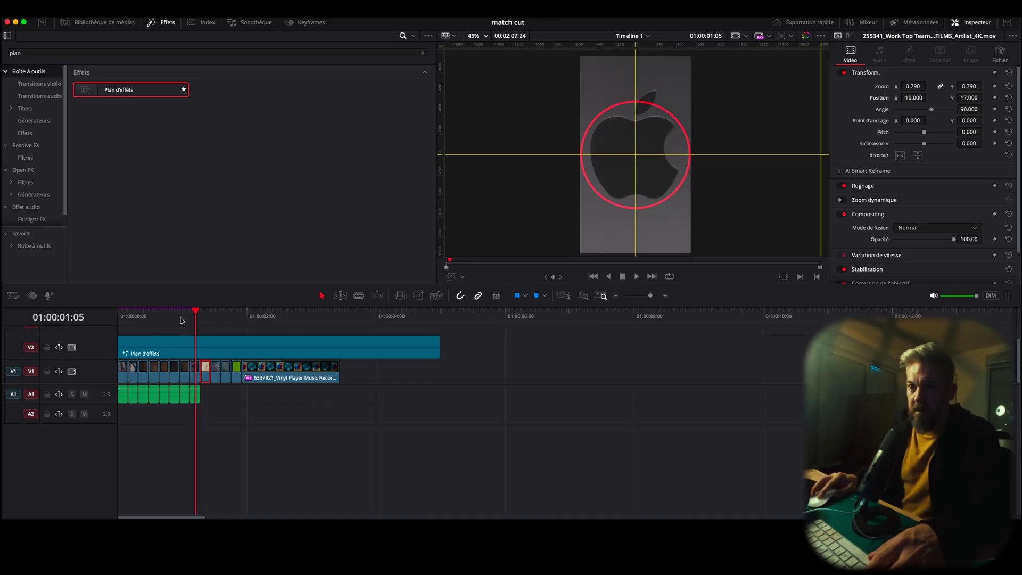
- Return to the start of the timeline and hide the guides and rulers in the viewer
click(184, 371)
key(Home)
click(737, 39)
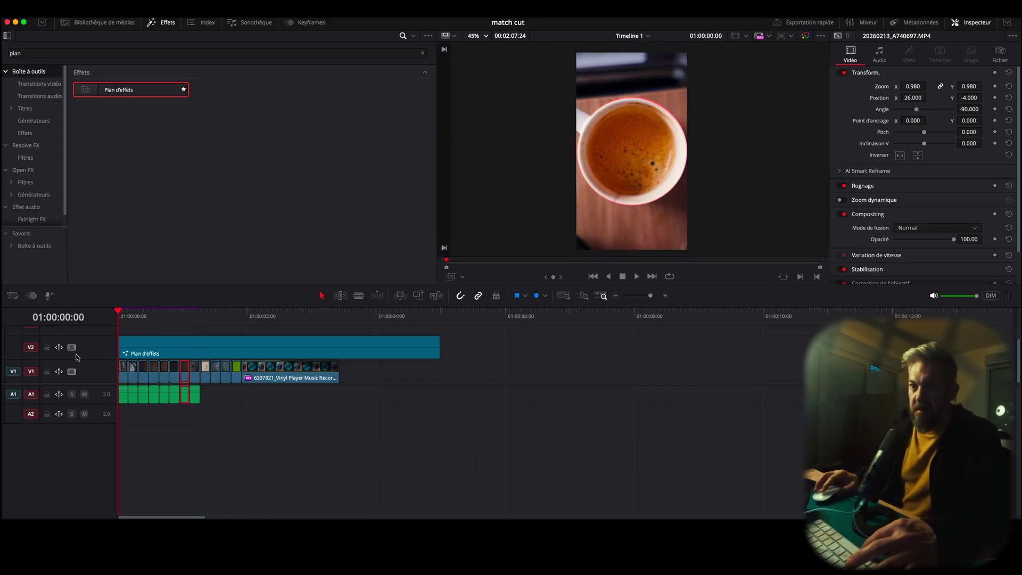
- Disable video track V2 holding the circle overlay and play the match cut without it
click(165, 350)
click(72, 347)
key(space)
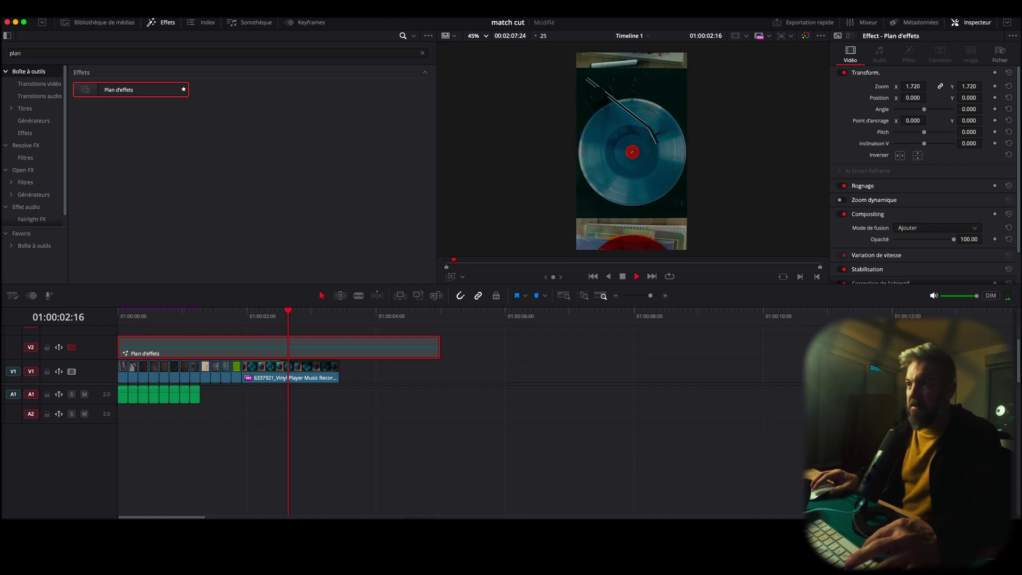
key(space)
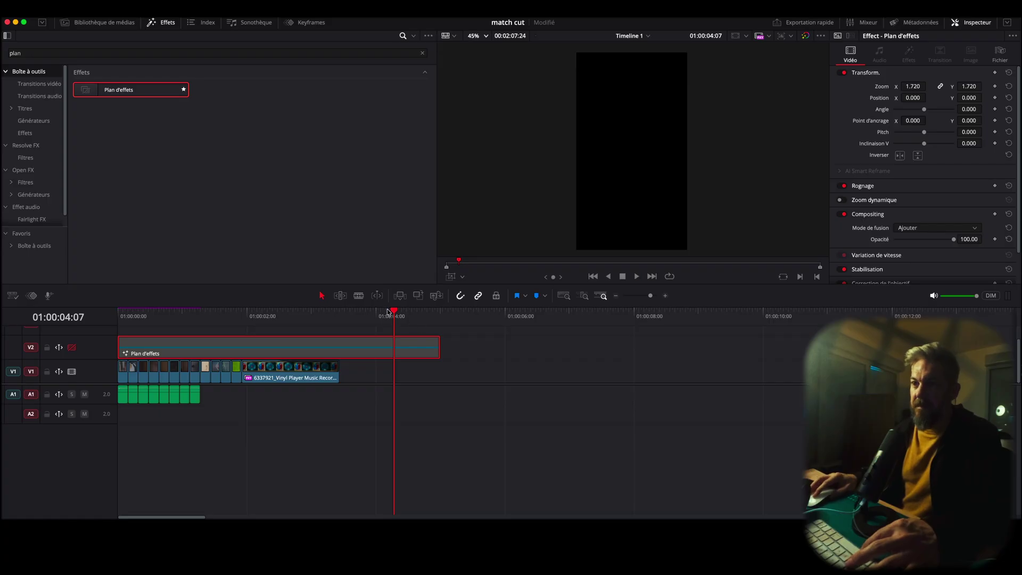
- Turn video track V2 back on and play the sequence from the start with the circle overlay
key(Home)
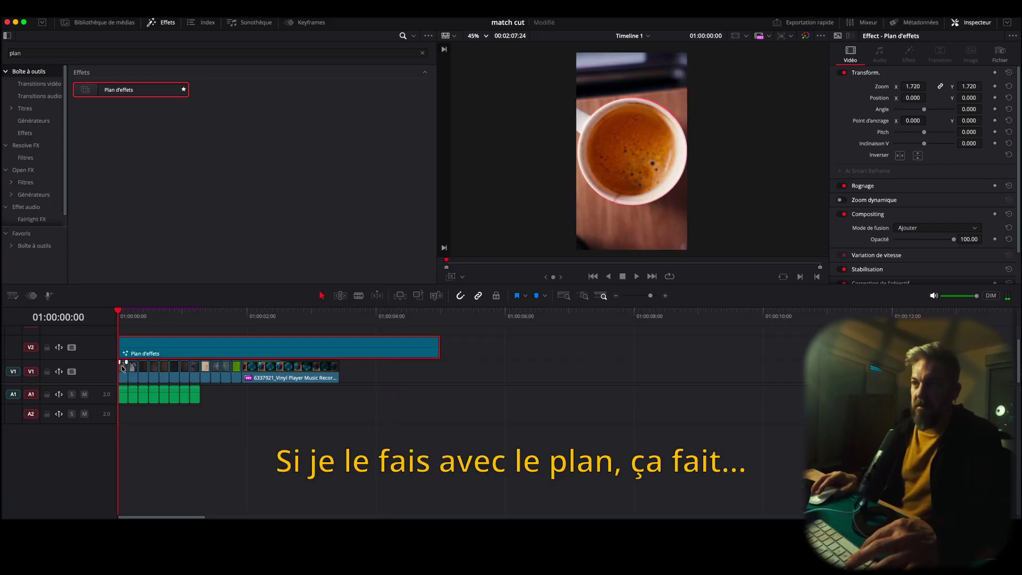
key(space)
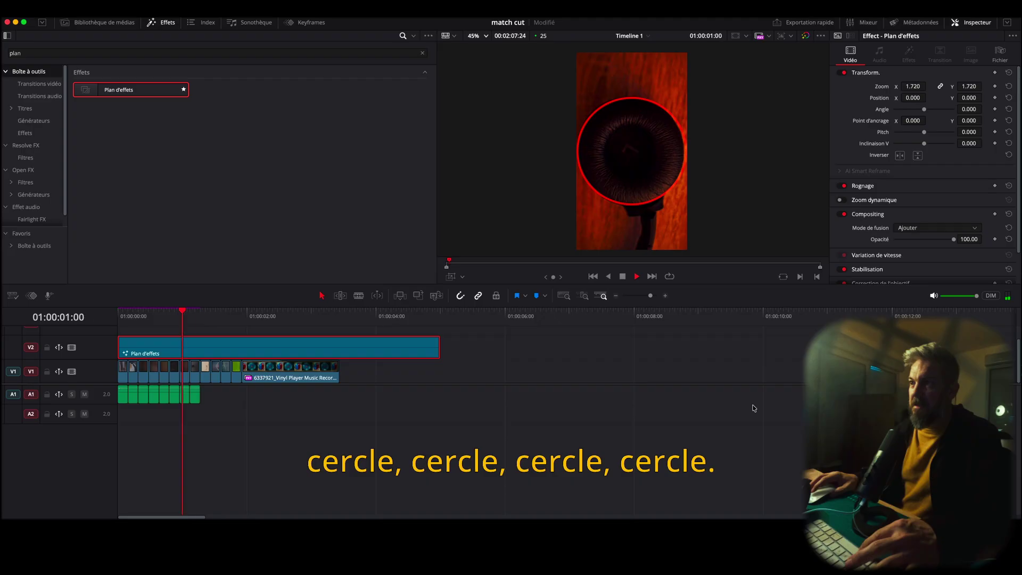